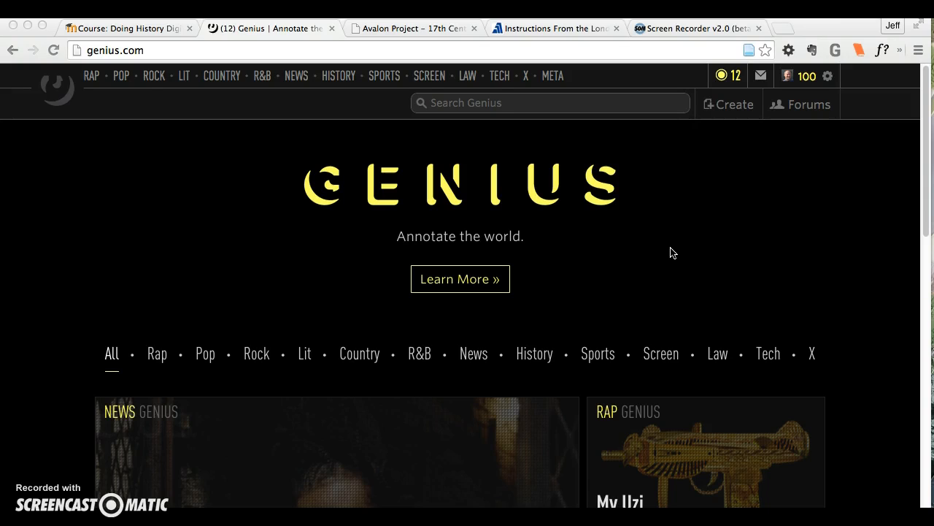
# Start creating a new text on Genius and look over the blank form down to its text area
pyautogui.click(724, 109)
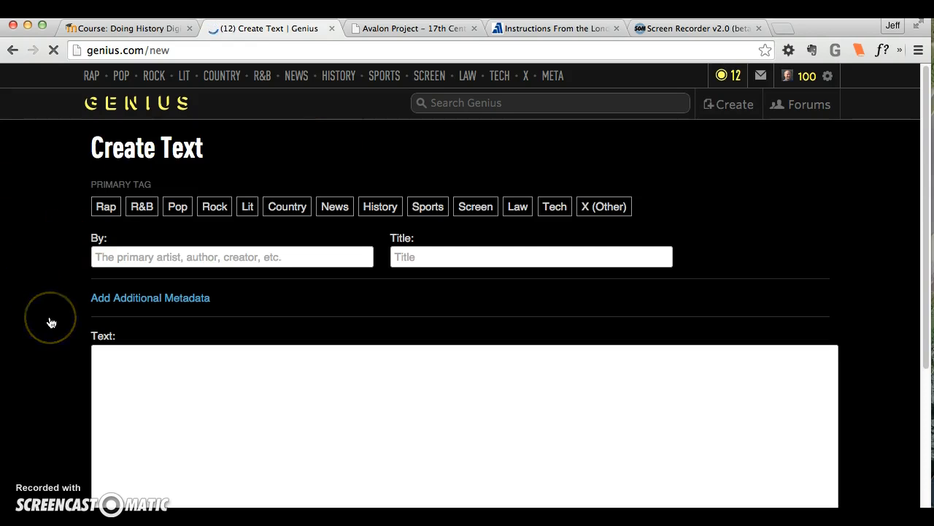
pyautogui.scroll(-5, 51, 322)
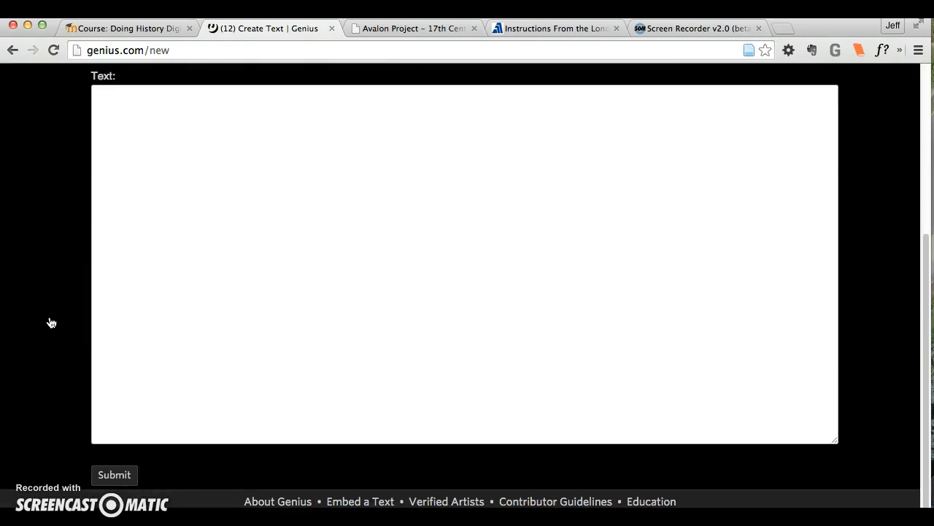
pyautogui.scroll(5, 51, 322)
pyautogui.click(621, 128)
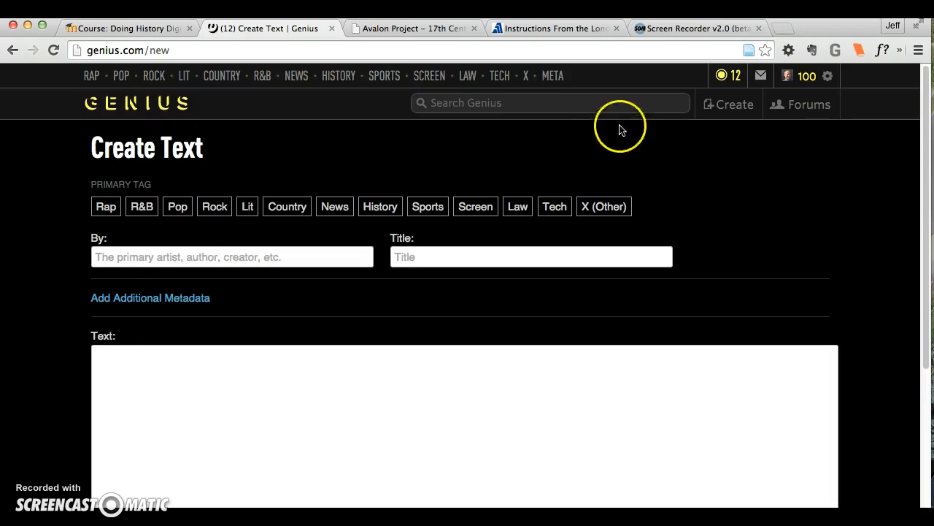
# Look through the first page of the London Company instructions document on learner.org
pyautogui.click(555, 29)
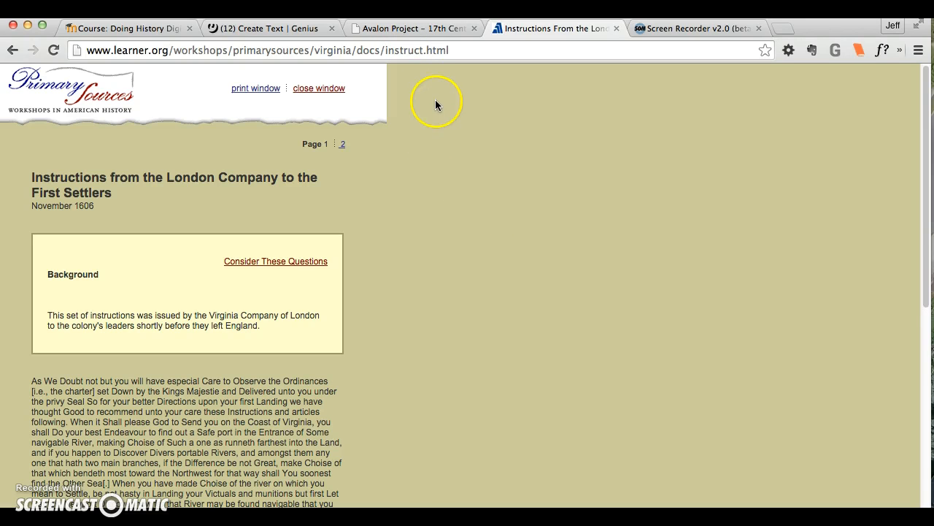
pyautogui.scroll(-10, 376, 348)
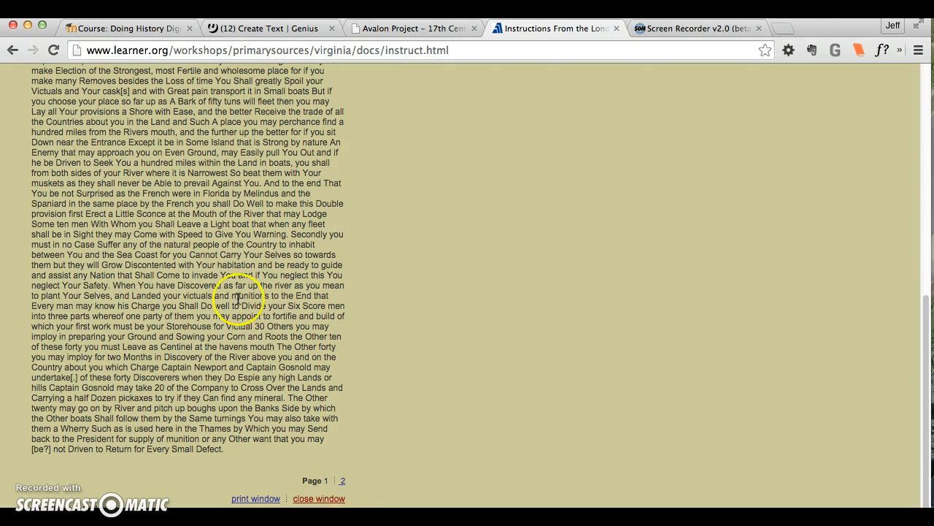
pyautogui.scroll(10, 405, 256)
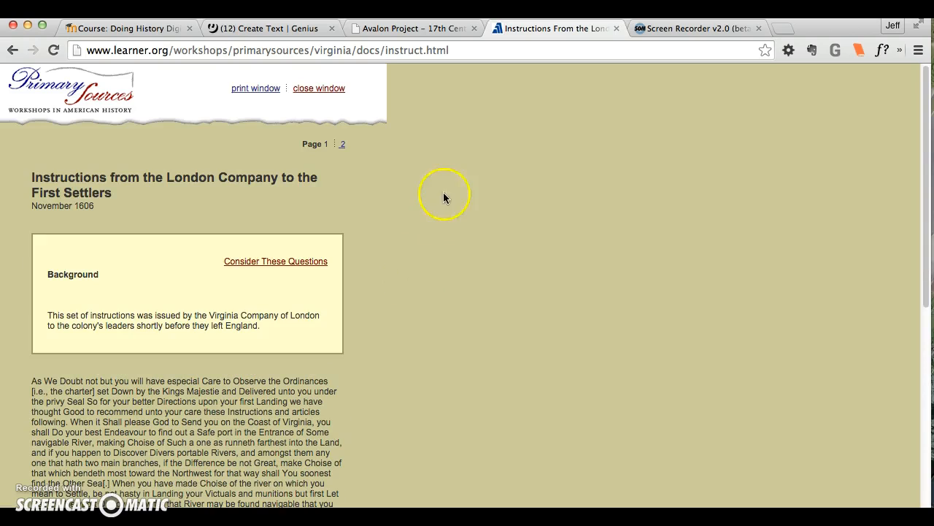
# Browse the Avalon Project's list of 17th-century documents as another source of primary texts
pyautogui.click(419, 28)
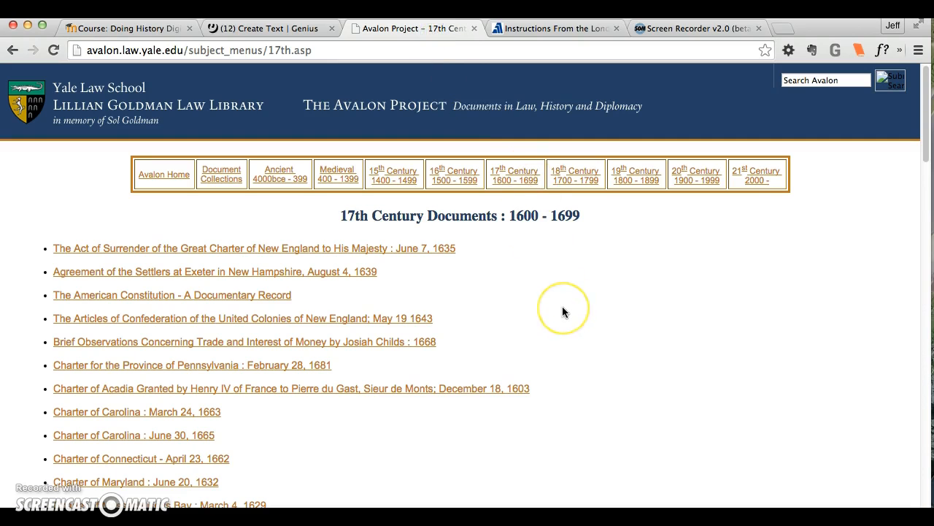
pyautogui.scroll(-5, 562, 312)
pyautogui.scroll(3, 562, 312)
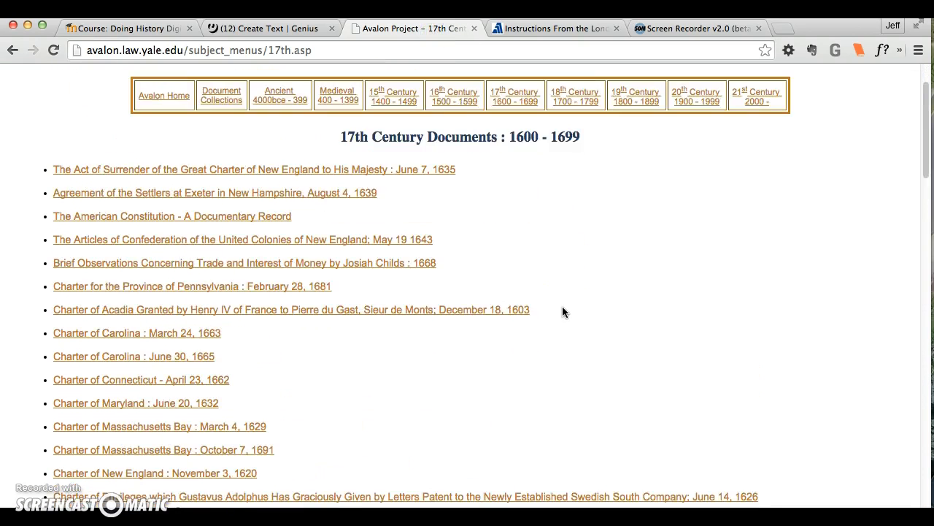
pyautogui.scroll(2, 562, 312)
pyautogui.scroll(-2, 562, 312)
pyautogui.click(565, 319)
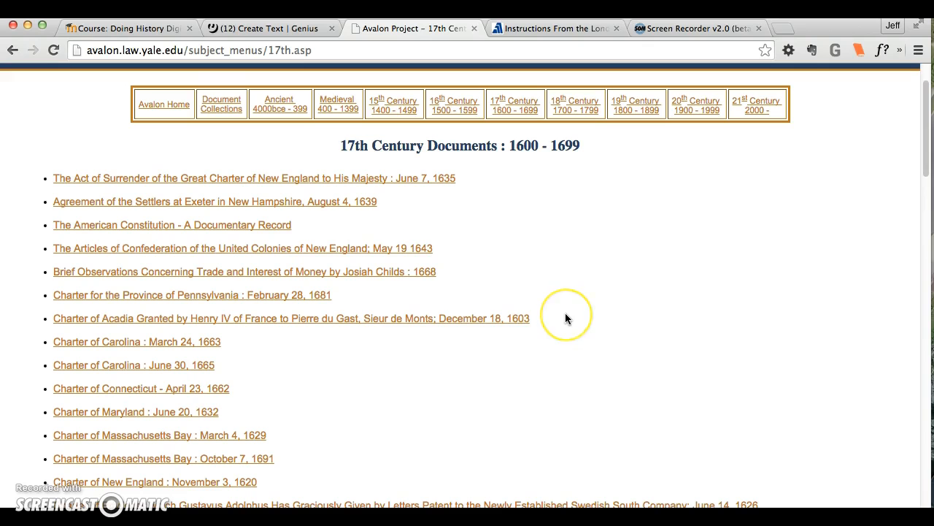
pyautogui.scroll(-5, 565, 319)
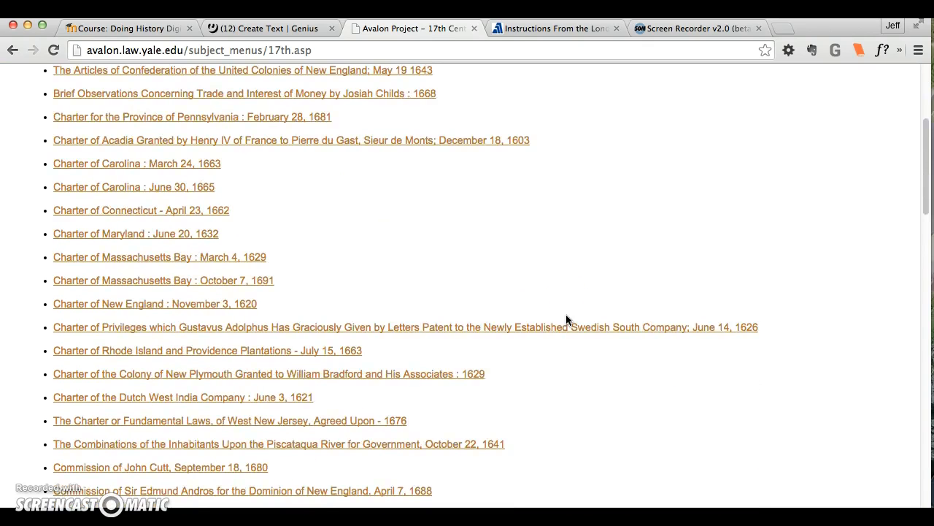
pyautogui.scroll(7, 566, 320)
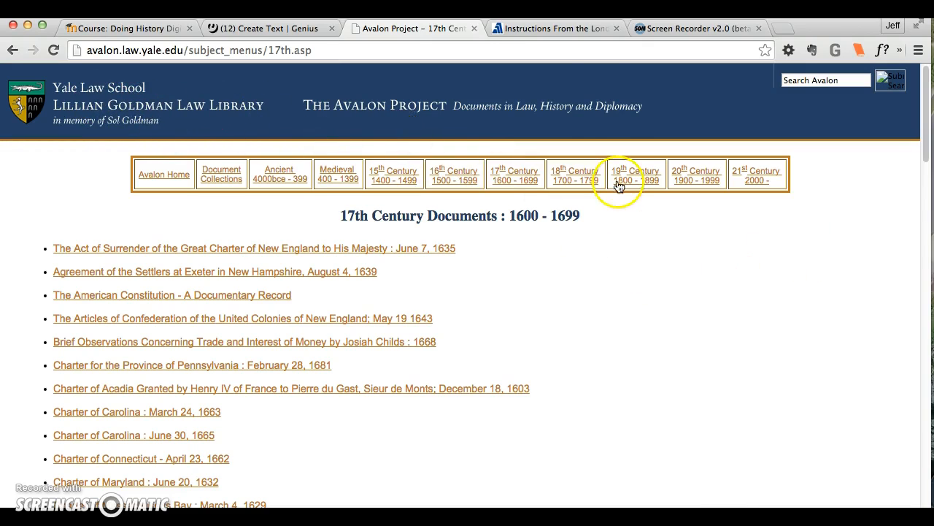
# Copy the source document's heading and enter the title "Instructions from the London Company to the First Settlers (Selection)" in the Genius form
pyautogui.click(548, 28)
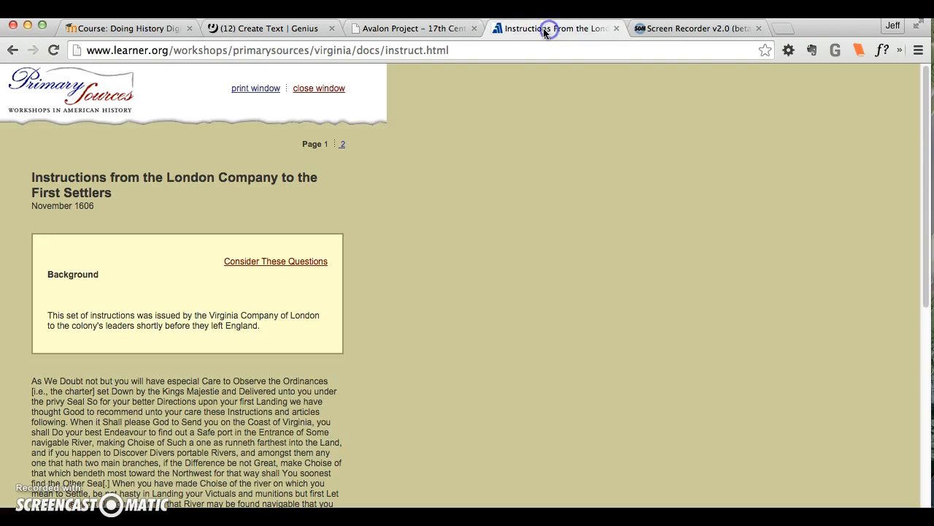
pyautogui.scroll(-5, 438, 350)
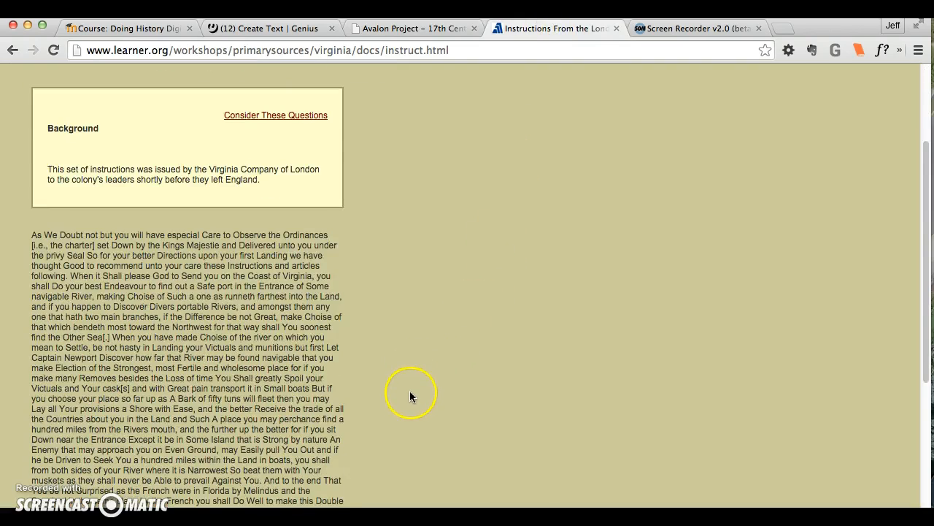
pyautogui.scroll(3, 409, 387)
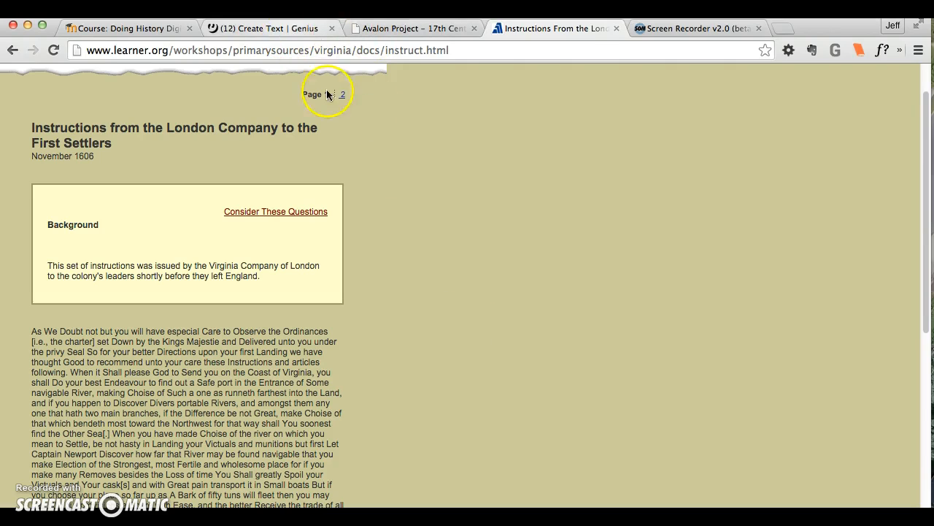
pyautogui.moveTo(120, 143); pyautogui.dragTo(32, 129)
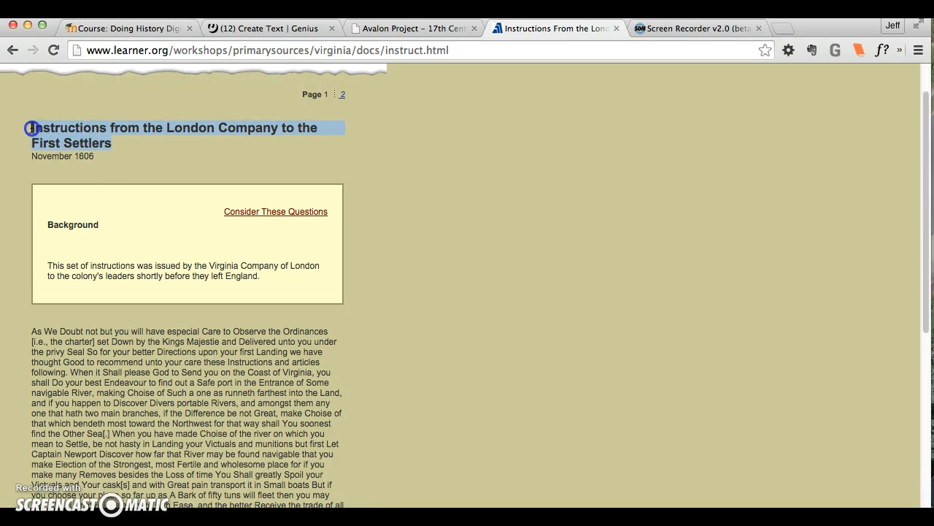
pyautogui.click(263, 29)
pyautogui.click(216, 259)
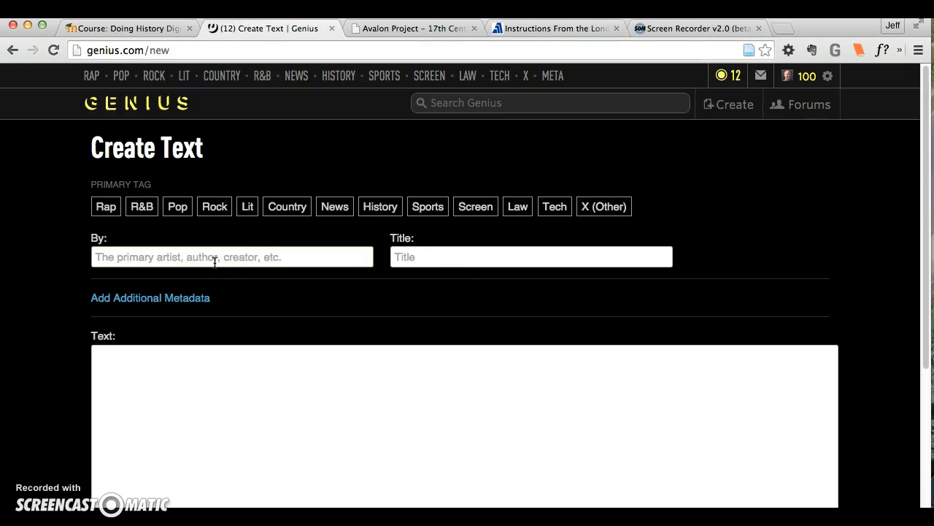
pyautogui.click(431, 256)
pyautogui.hotkey('ctrl', 'v')
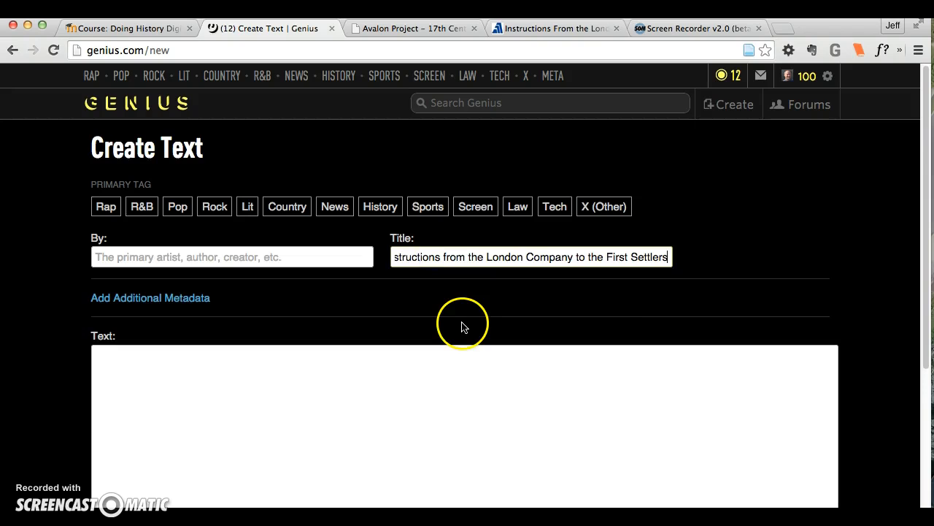
pyautogui.write('Selection')
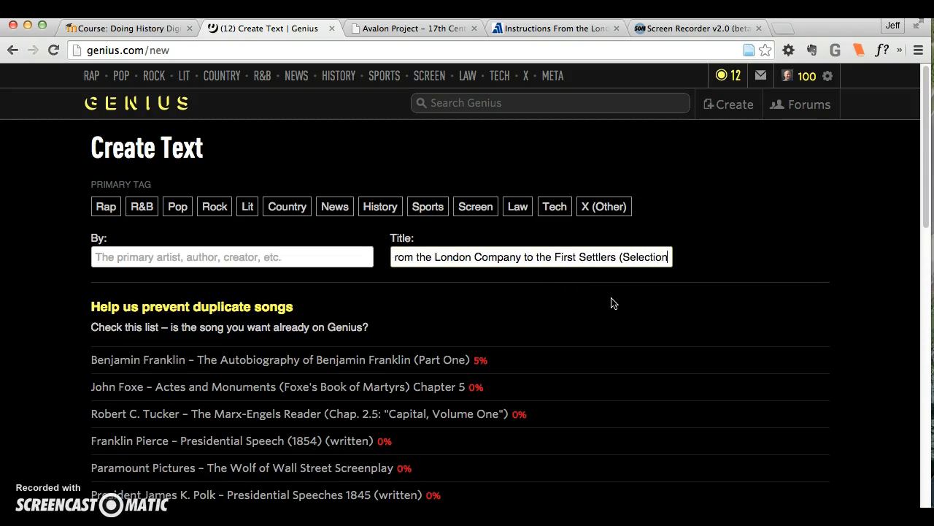
pyautogui.write(')')
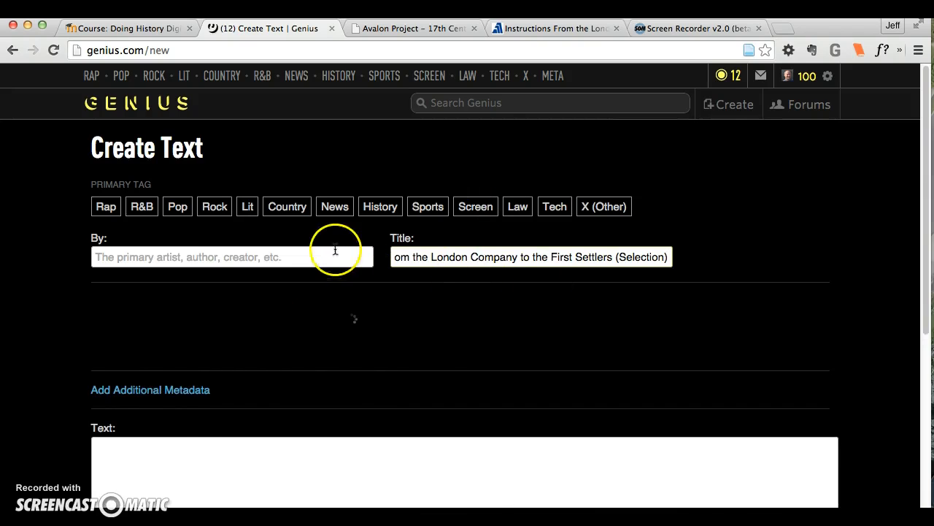
# Copy "Virginia Company of London" from the source document's background note and enter it as the Genius text's author
pyautogui.click(515, 29)
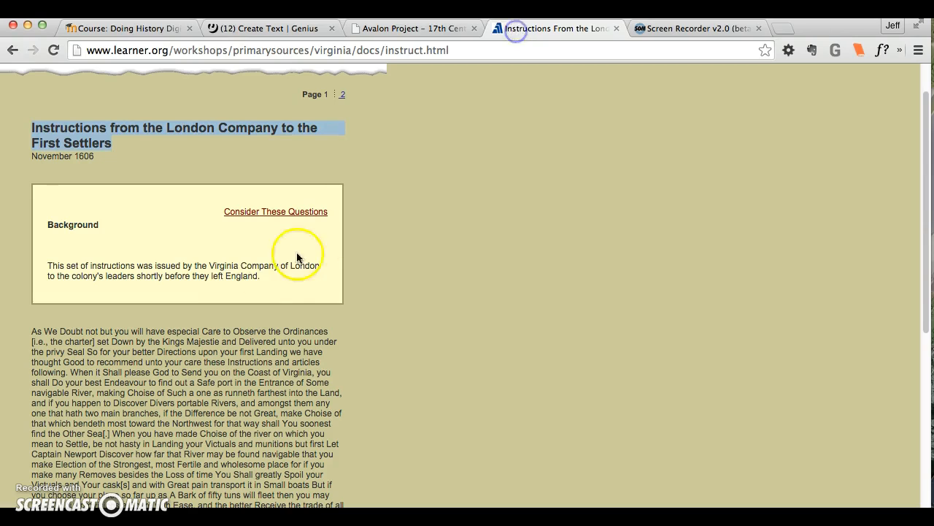
pyautogui.click(307, 264)
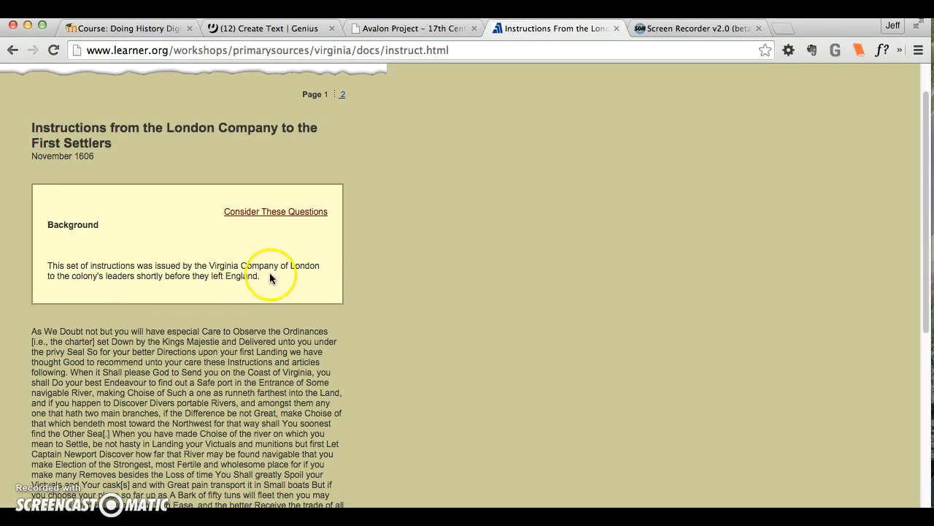
pyautogui.moveTo(320, 267); pyautogui.dragTo(209, 266)
pyautogui.hotkey('ctrl', 'c')
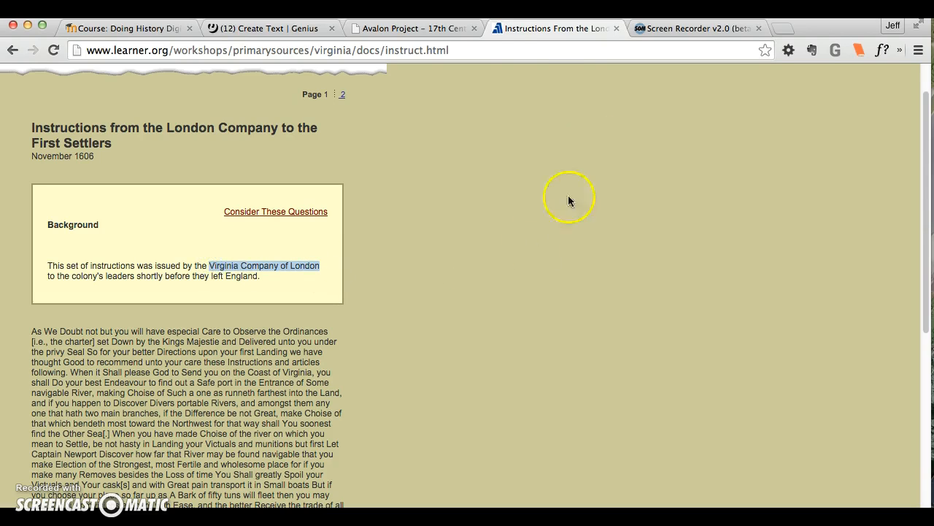
pyautogui.click(260, 29)
pyautogui.click(188, 266)
pyautogui.hotkey('ctrl', 'v')
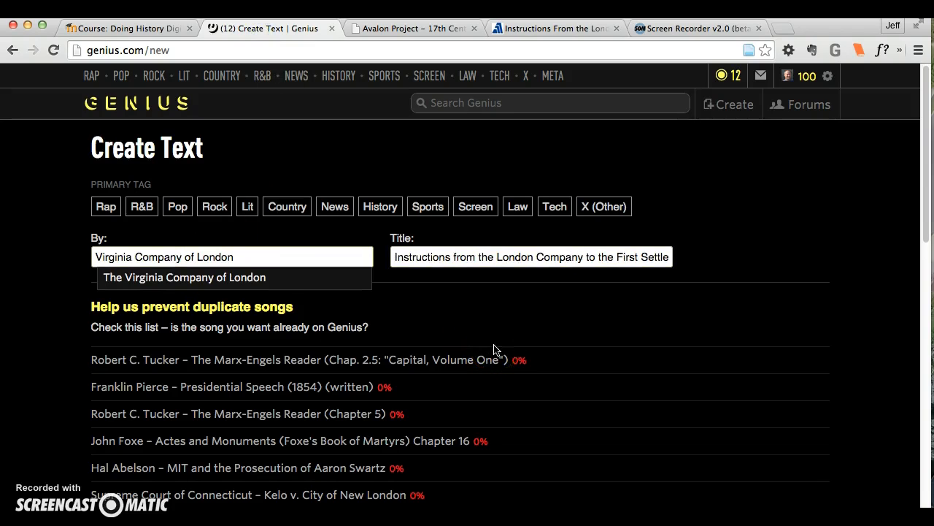
# Check the list of possible duplicates for a match, and dismiss the author suggestion
pyautogui.scroll(-1, 52, 356)
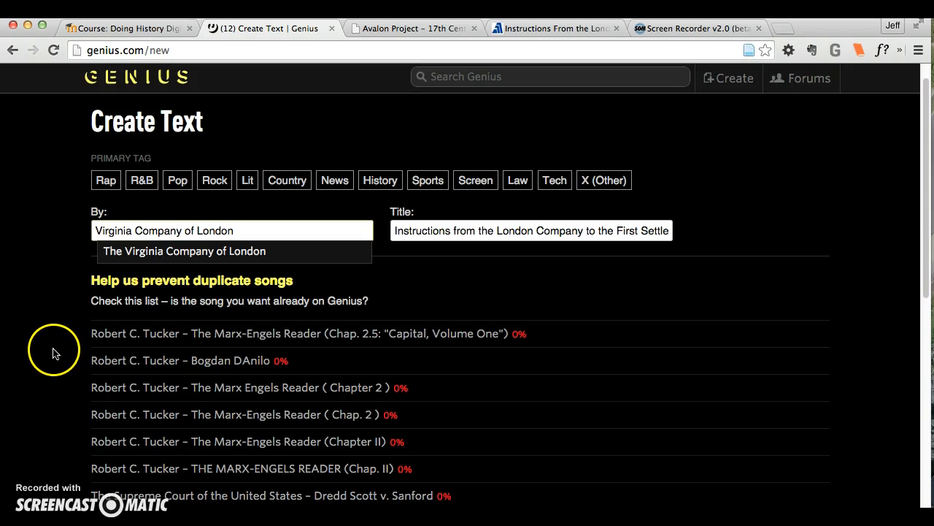
pyautogui.scroll(-4, 53, 350)
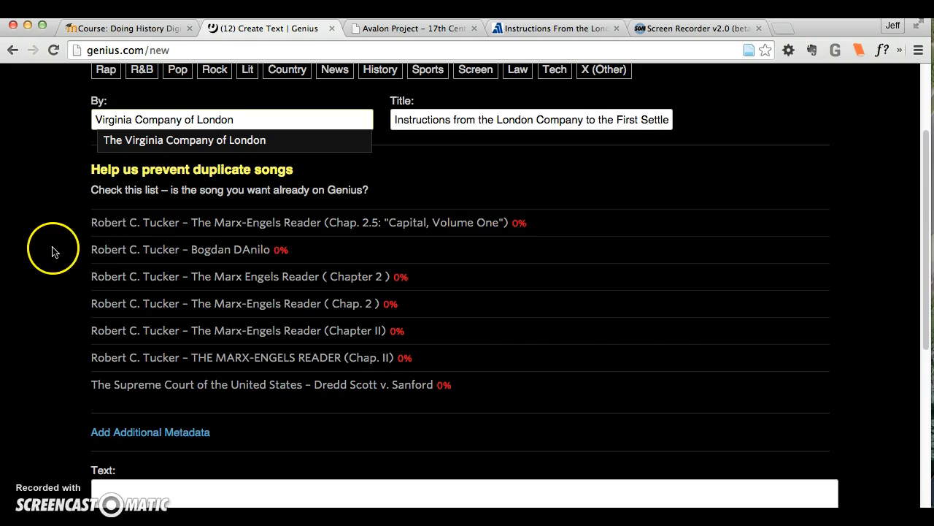
pyautogui.scroll(2, 52, 250)
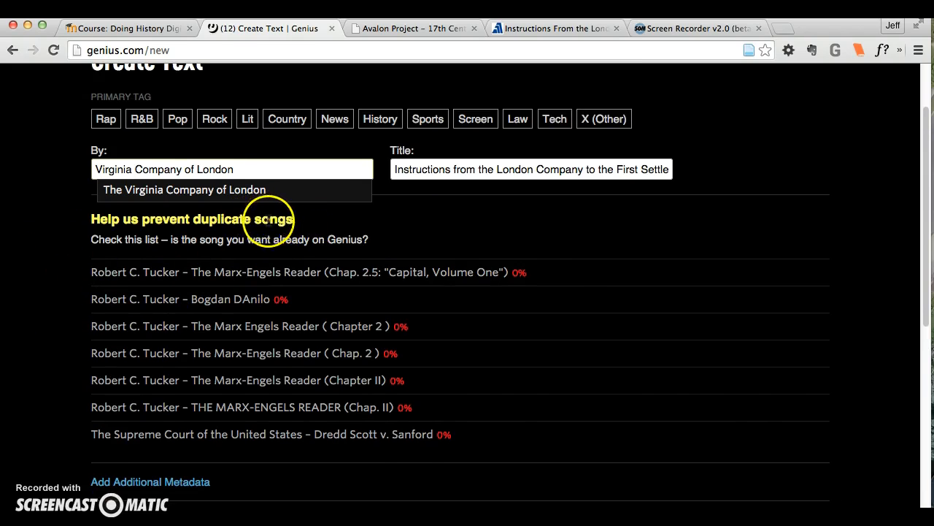
pyautogui.scroll(-10, 46, 312)
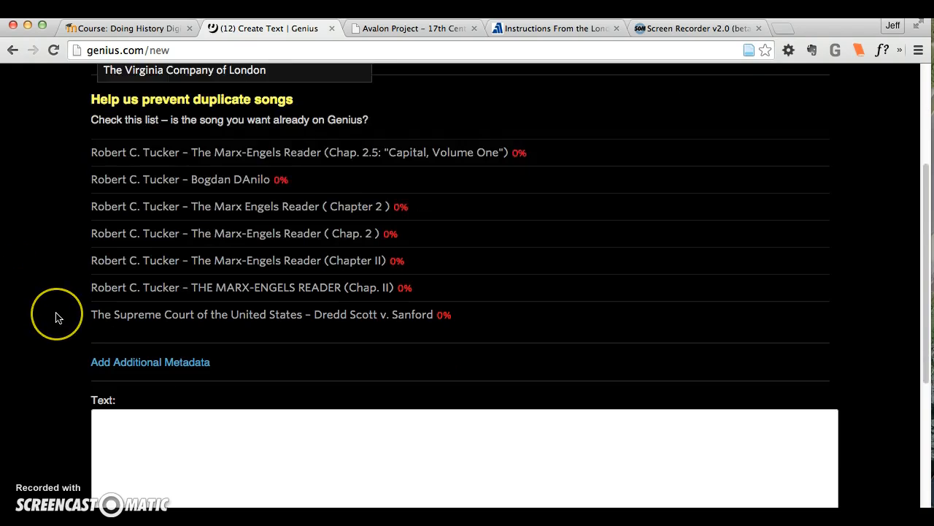
pyautogui.scroll(-2, 52, 314)
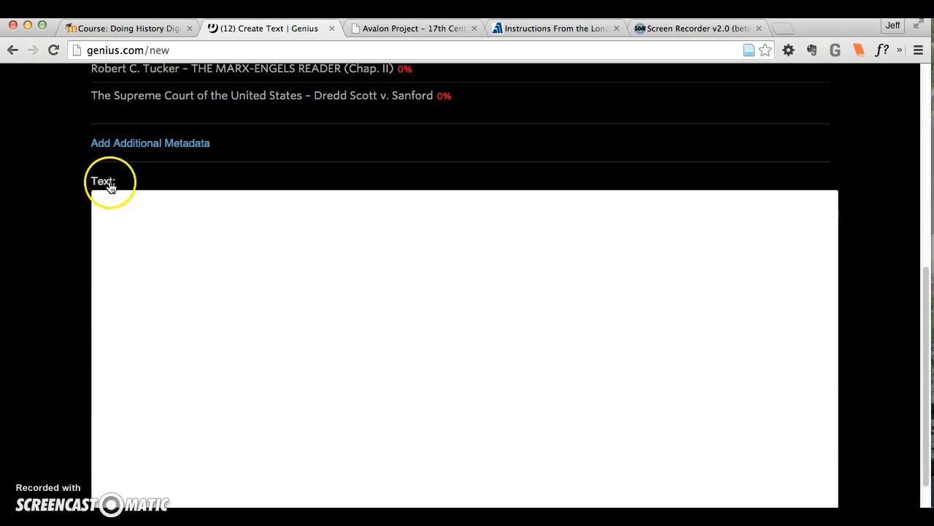
pyautogui.scroll(-3, 80, 238)
pyautogui.click(67, 235)
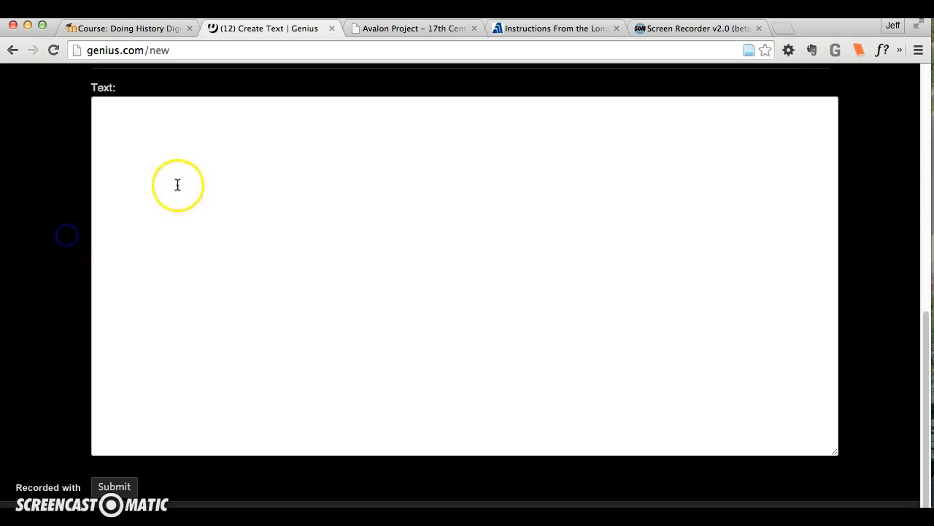
# Copy the full body of the first page of the source document into the Genius form's text area
pyautogui.click(548, 29)
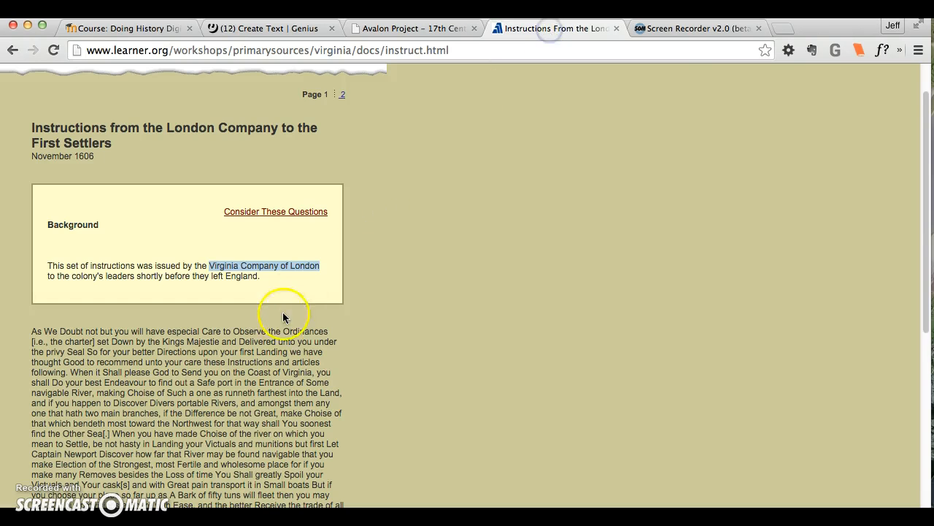
pyautogui.click(32, 274)
pyautogui.moveTo(32, 274); pyautogui.dragTo(226, 447)
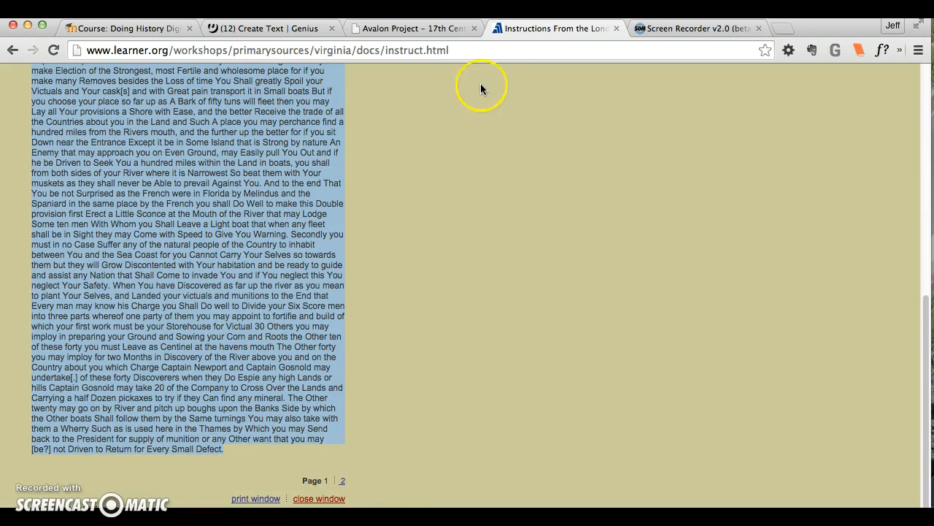
pyautogui.click(256, 31)
pyautogui.click(238, 182)
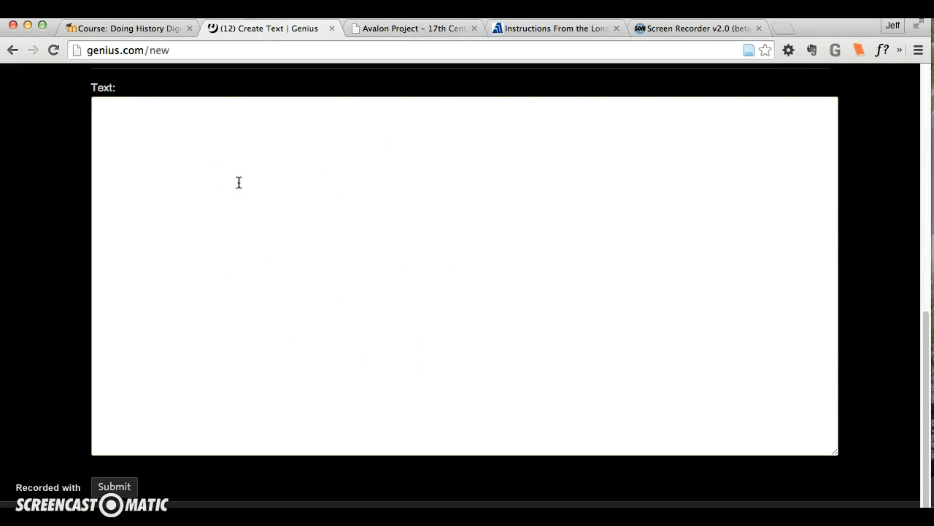
pyautogui.press('super+v')
# Set the primary tag of the new text to History
pyautogui.click(73, 315)
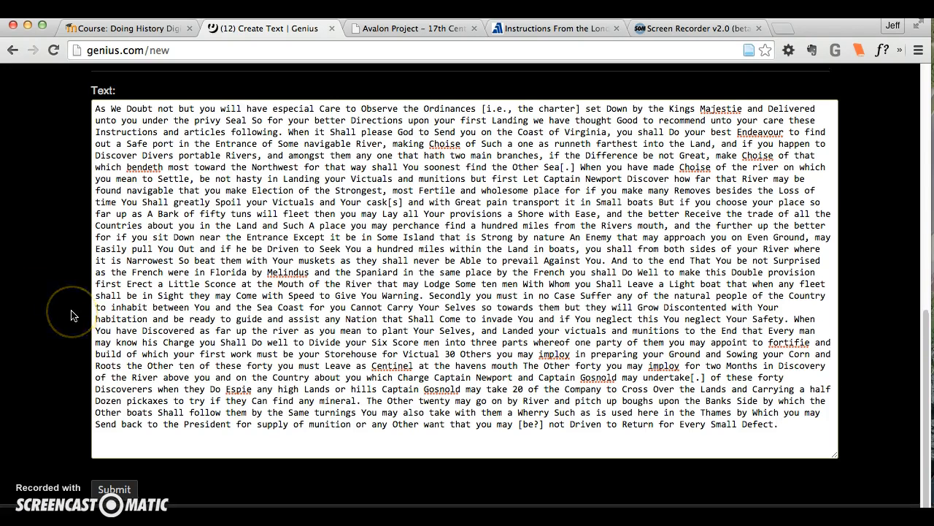
pyautogui.scroll(10, 71, 315)
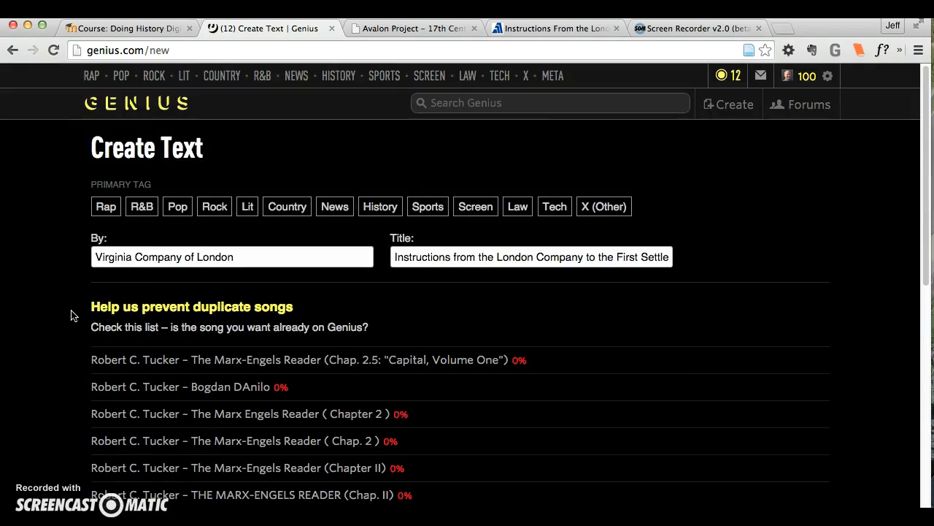
pyautogui.click(380, 208)
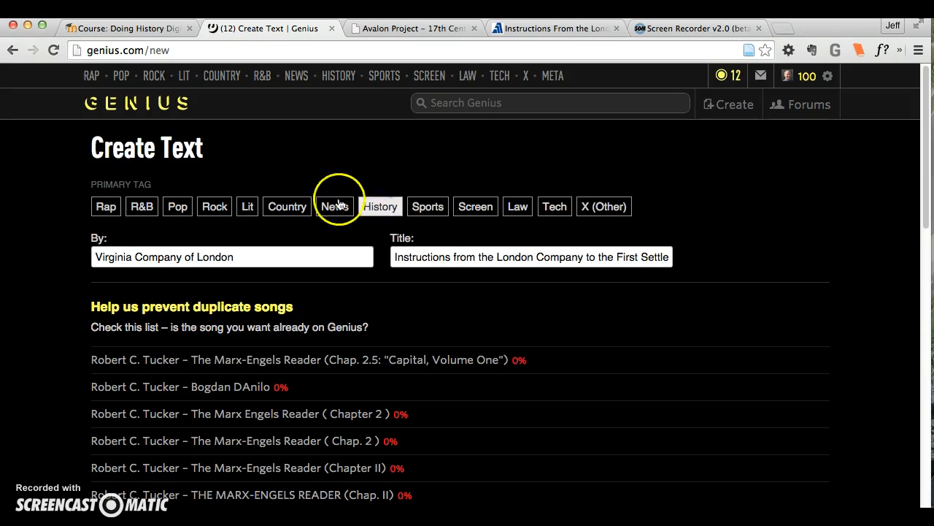
# Submit the completed new text form with the pasted instructions to publish it
pyautogui.scroll(-5, 53, 336)
pyautogui.scroll(-15, 53, 335)
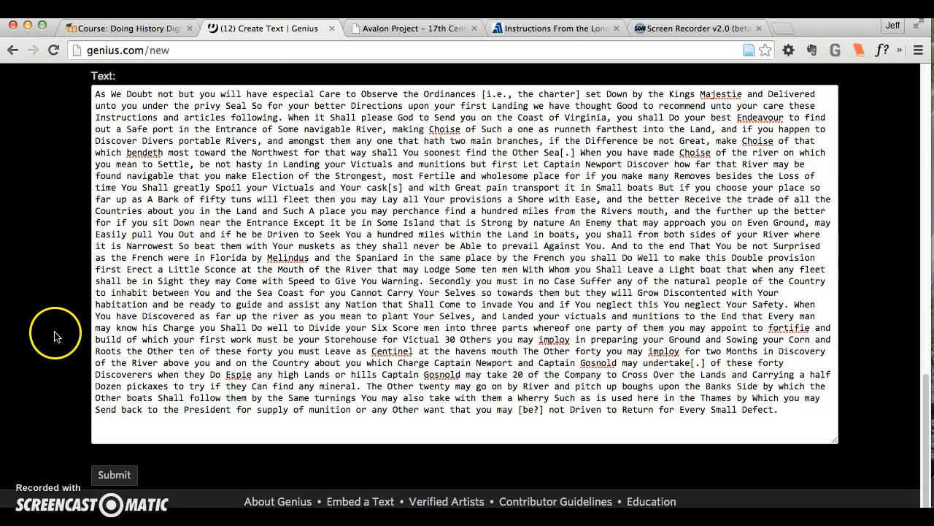
pyautogui.click(106, 474)
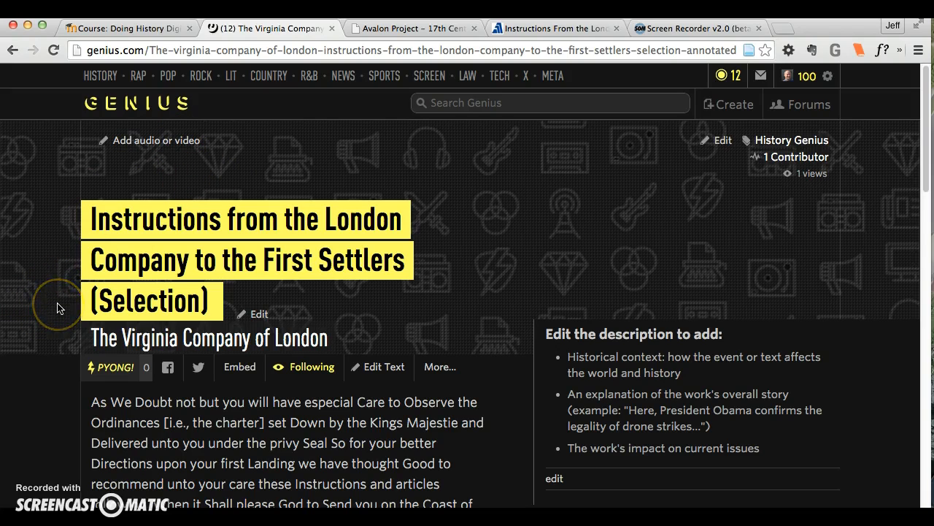
# Review the published text page, checking its additional options, the full body and the description prompts
pyautogui.scroll(-5, 21, 340)
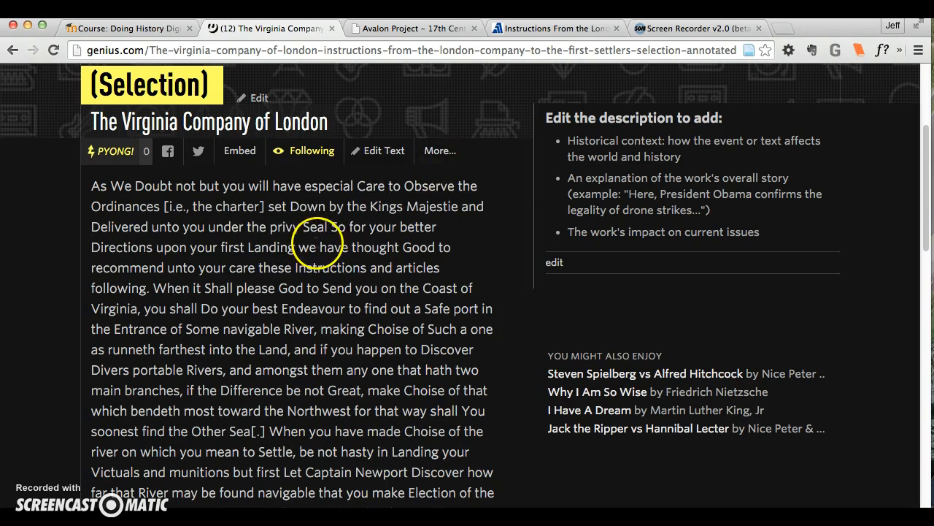
pyautogui.click(440, 154)
pyautogui.click(441, 202)
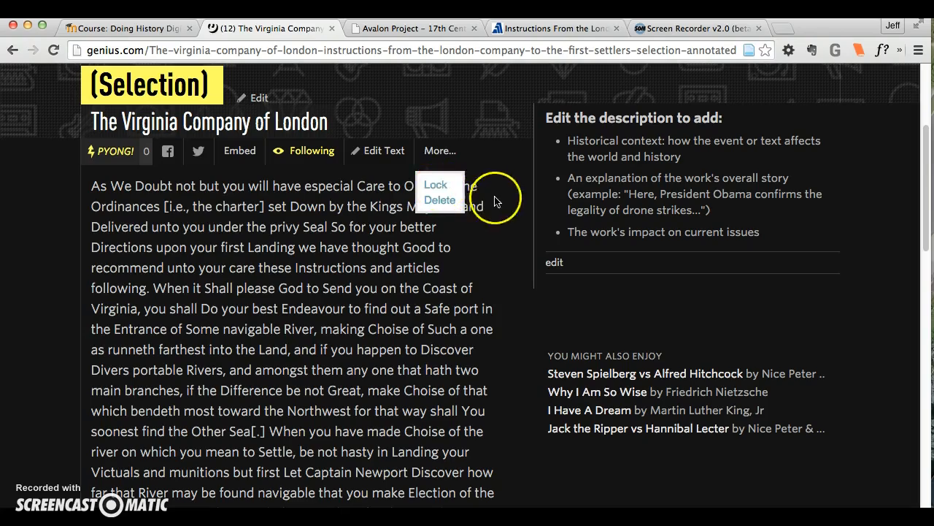
pyautogui.scroll(-20, 248, 228)
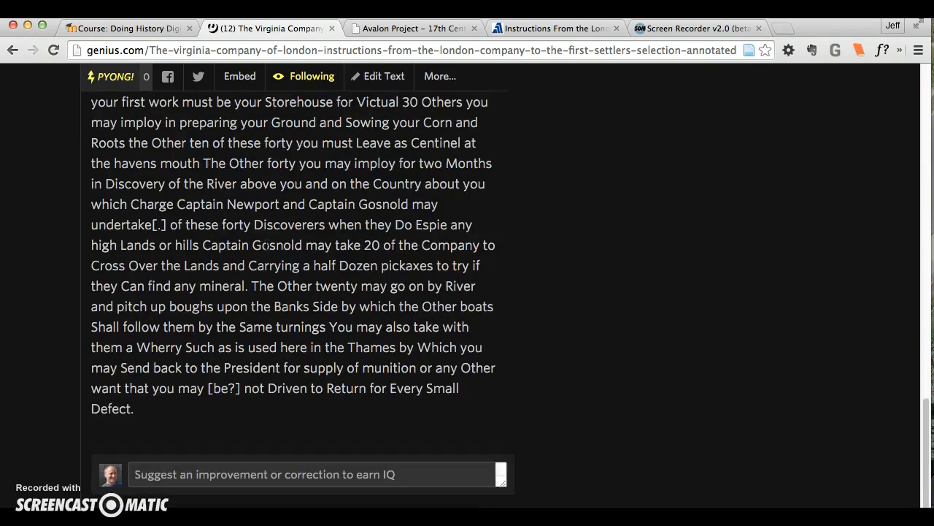
pyautogui.scroll(20, 267, 246)
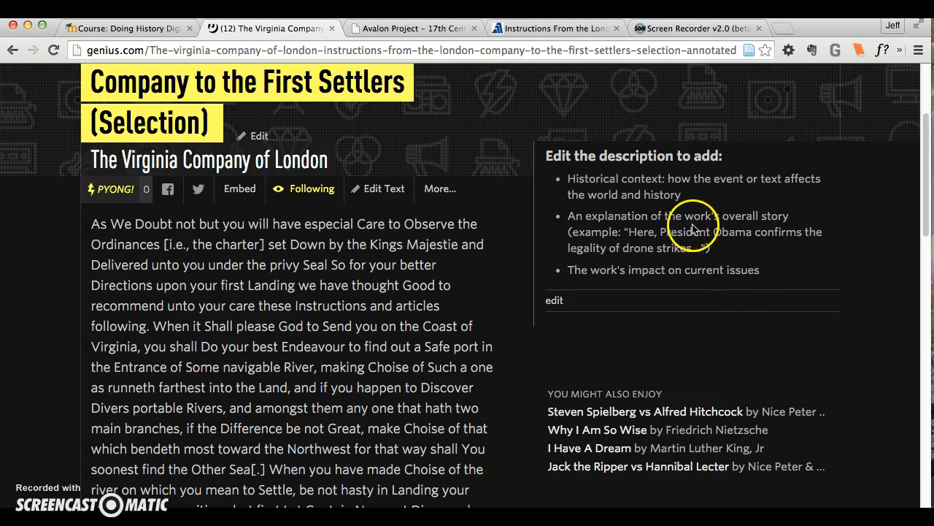
pyautogui.scroll(-4, 547, 268)
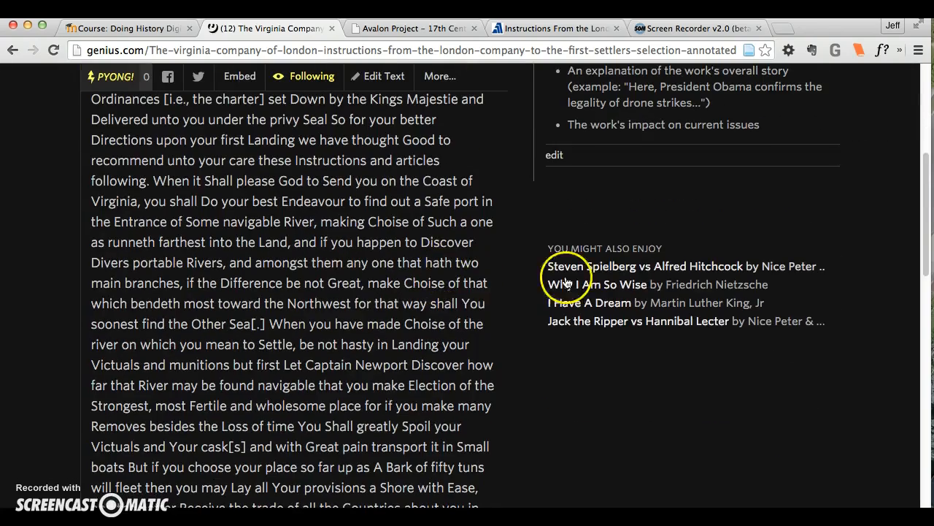
pyautogui.scroll(-5, 365, 272)
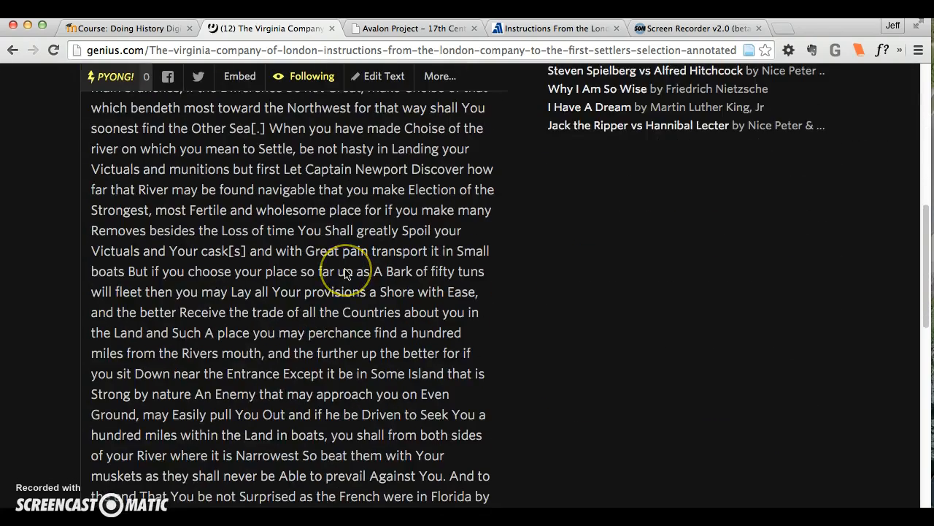
pyautogui.scroll(-1, 346, 273)
pyautogui.scroll(6, 346, 273)
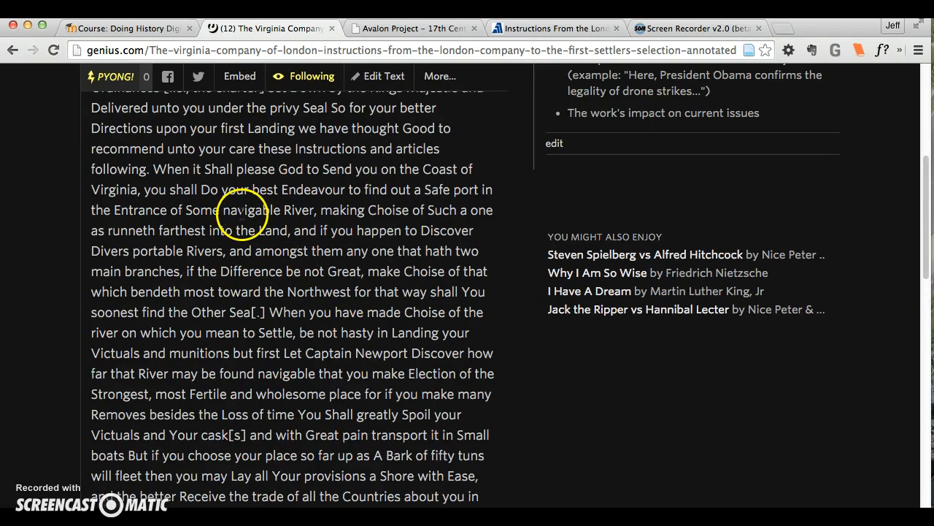
# Start an annotation on the passage from "Do your best Endeavour" through "soonest find the Other Sea[.]"
pyautogui.click(210, 190)
pyautogui.moveTo(209, 189); pyautogui.dragTo(294, 222)
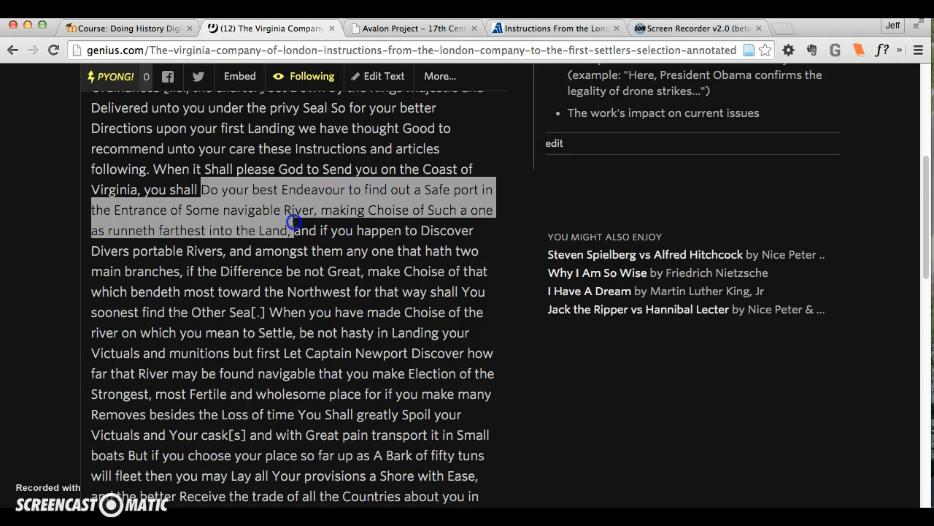
pyautogui.moveTo(293, 222); pyautogui.dragTo(268, 316)
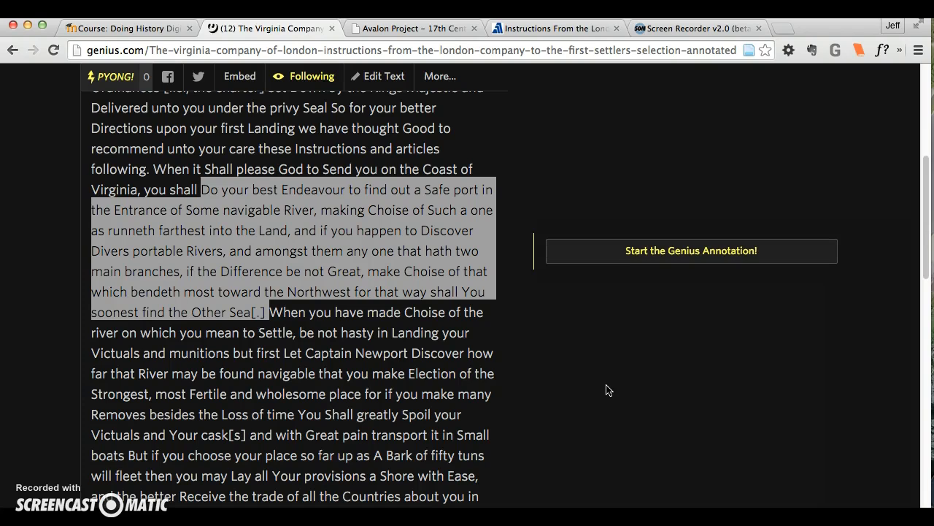
pyautogui.click(622, 253)
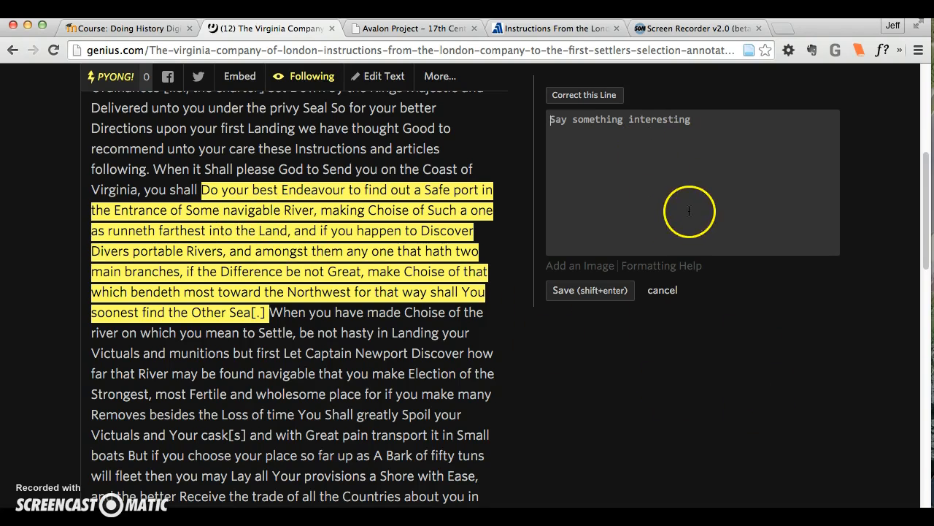
# Write the annotation "This clearly shows English interest in finding a "Northwest Passage" to Asia." and save it
pyautogui.scroll(1, 686, 212)
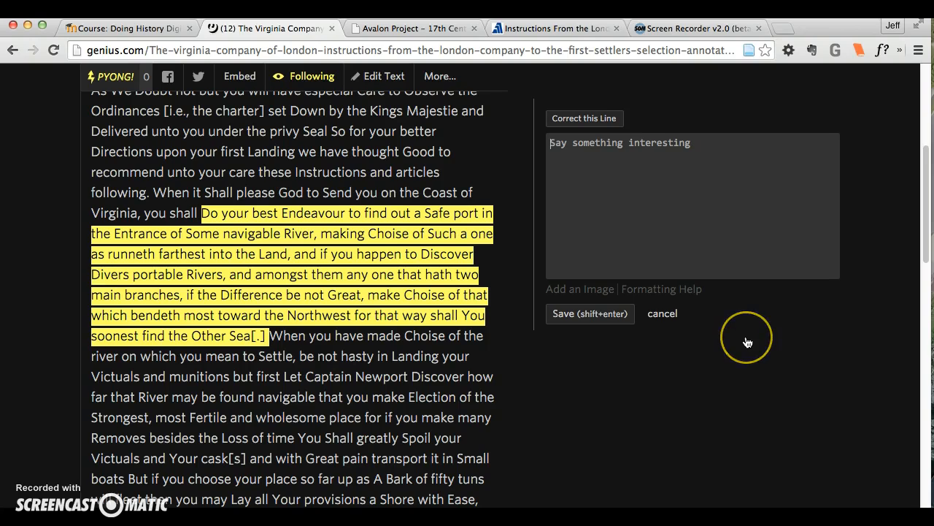
pyautogui.write('This ')
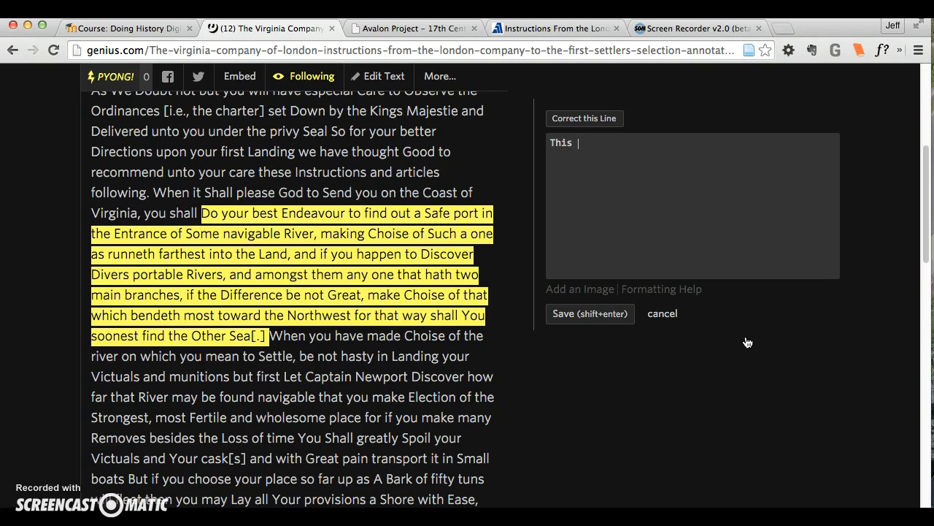
pyautogui.write('clearly shows English interest in finding a "Northwest Passage" to Asia.')
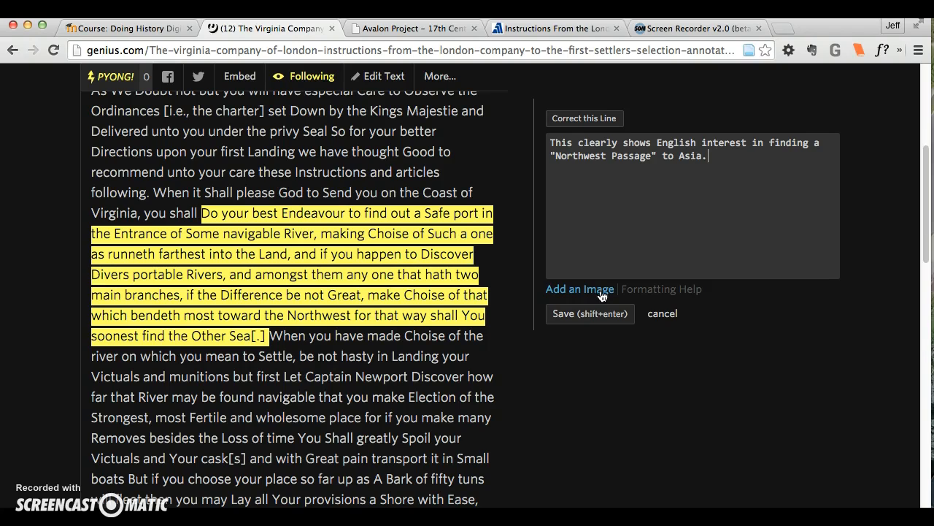
pyautogui.click(599, 314)
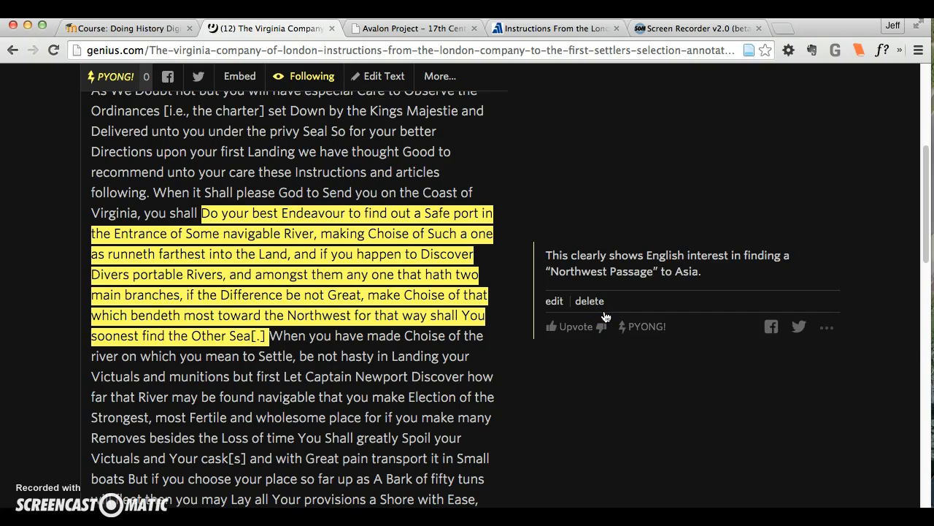
# Close the saved annotation, reopen it from its marked passage, and view it alongside the text's title
pyautogui.click(434, 342)
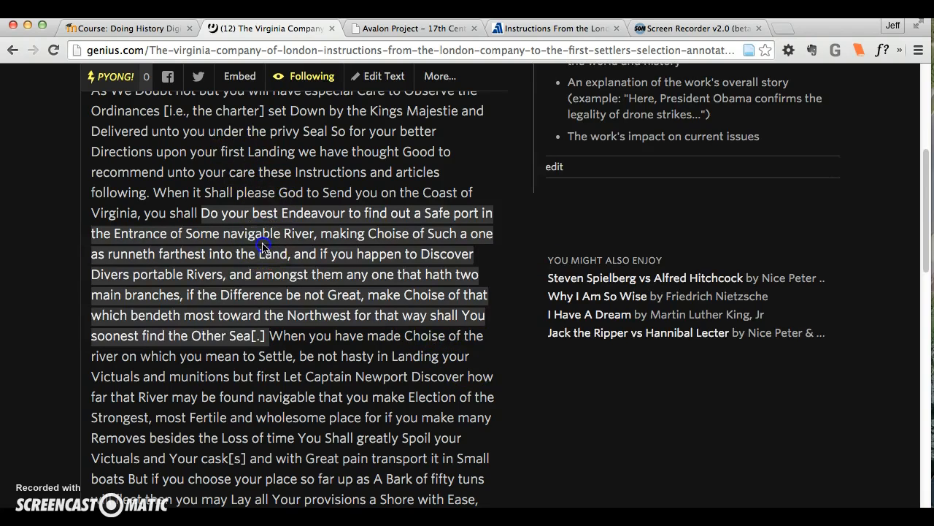
pyautogui.click(263, 246)
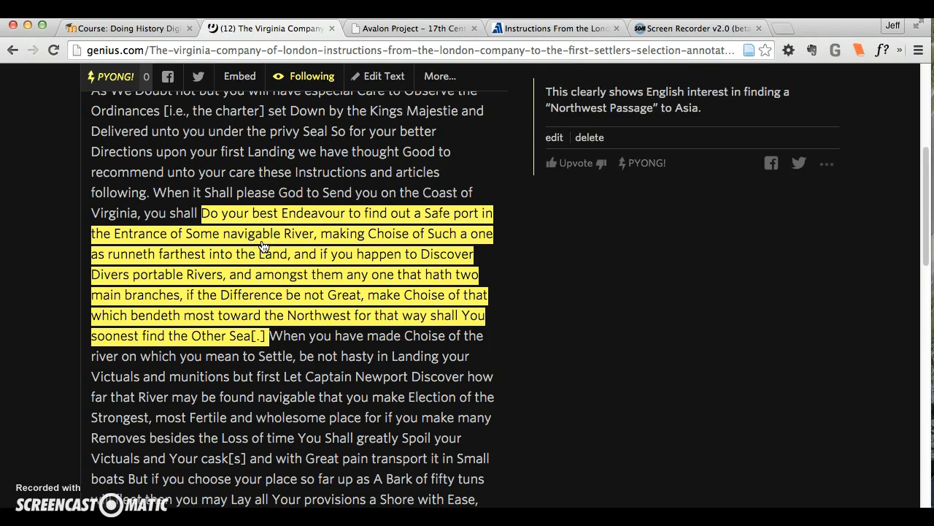
pyautogui.scroll(2, 657, 330)
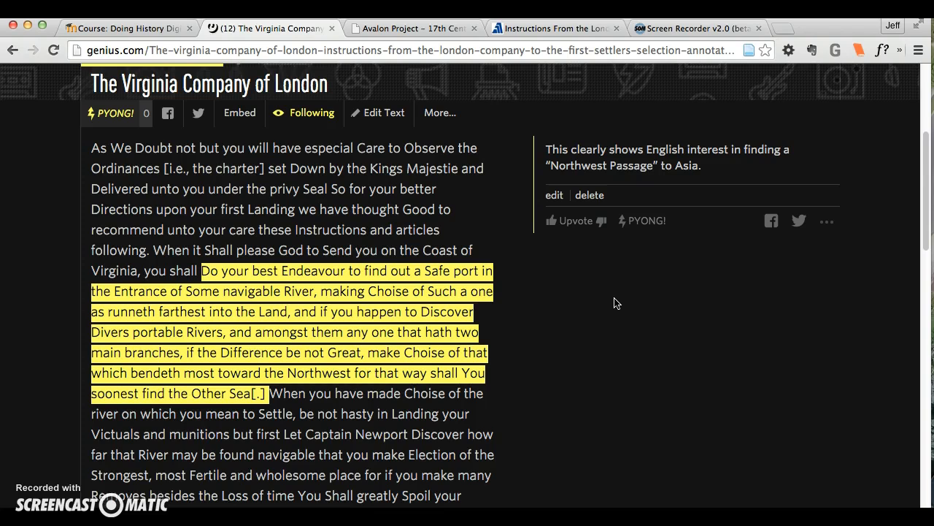
pyautogui.scroll(3, 576, 373)
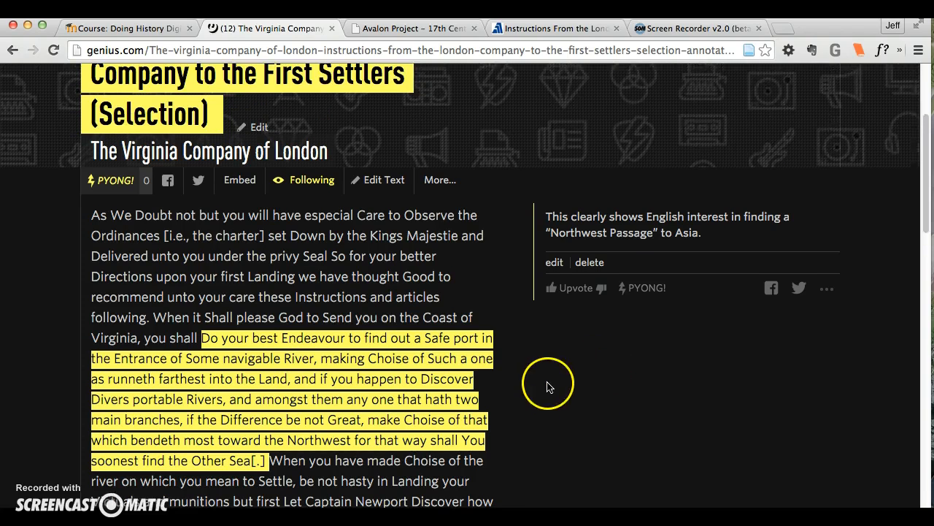
pyautogui.scroll(1, 529, 391)
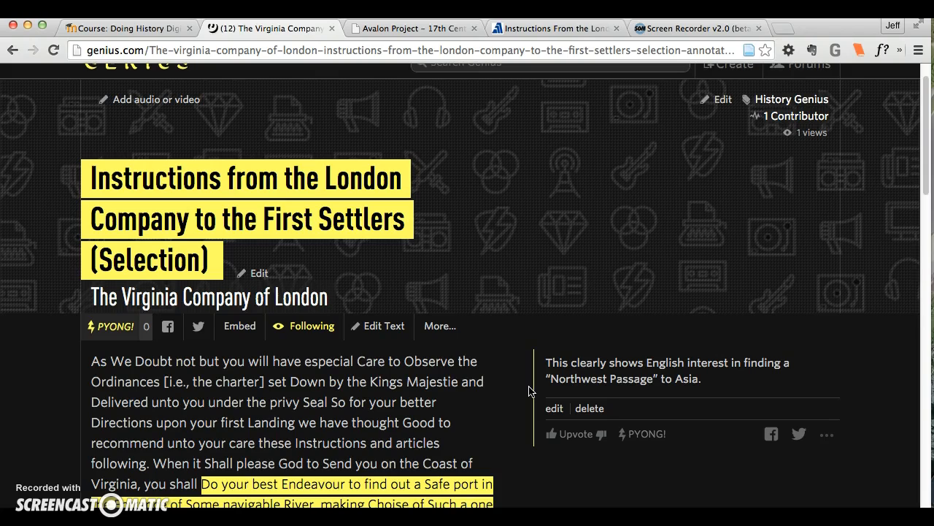
pyautogui.scroll(1, 529, 391)
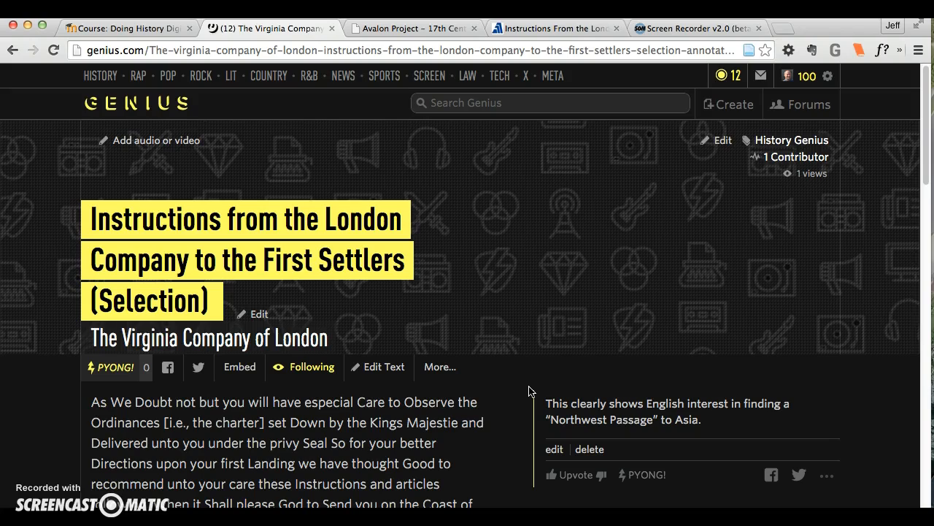